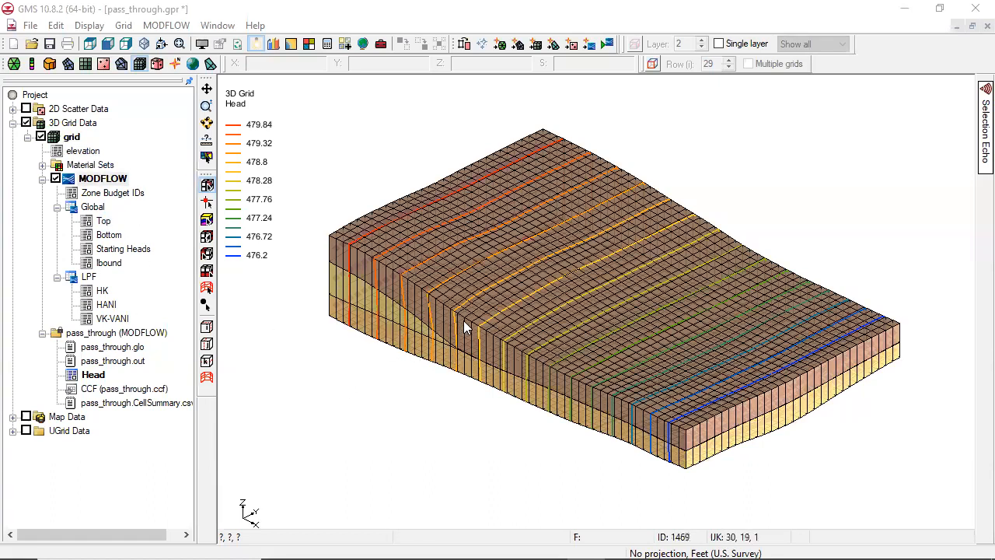
Step: Rotate the 3D grid, then display it from the front in orthogonal view mode
left_click(206, 122)
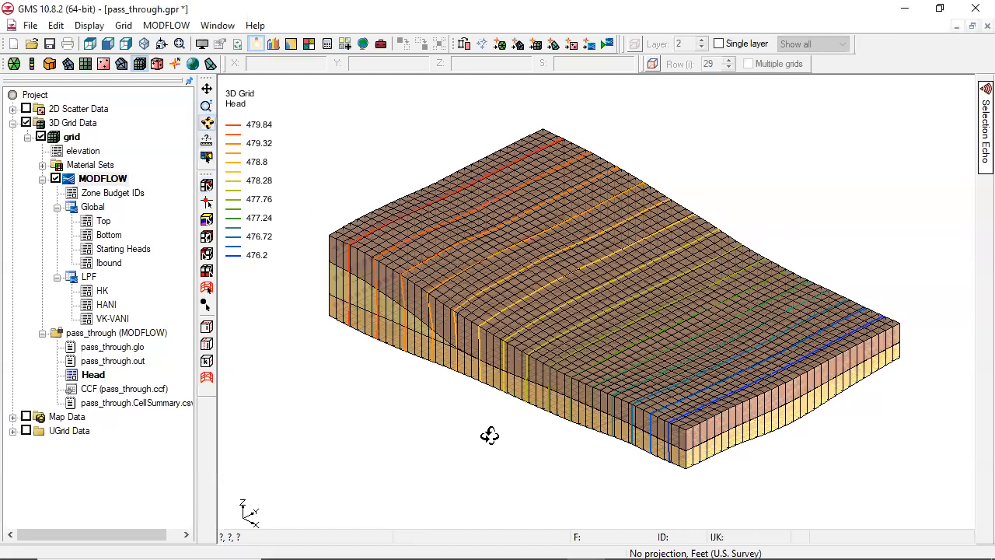
left_click_drag(605, 269, 251, 155)
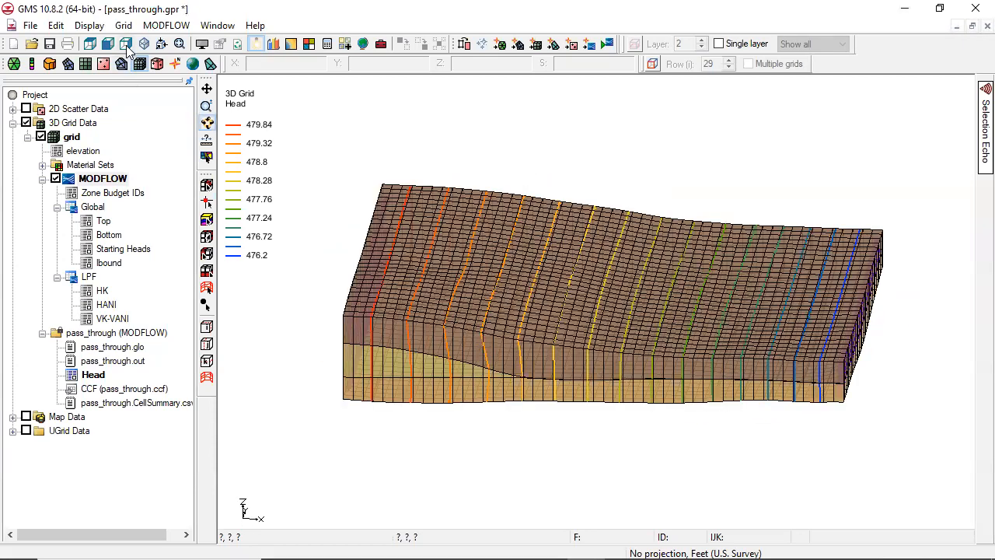
left_click(108, 44)
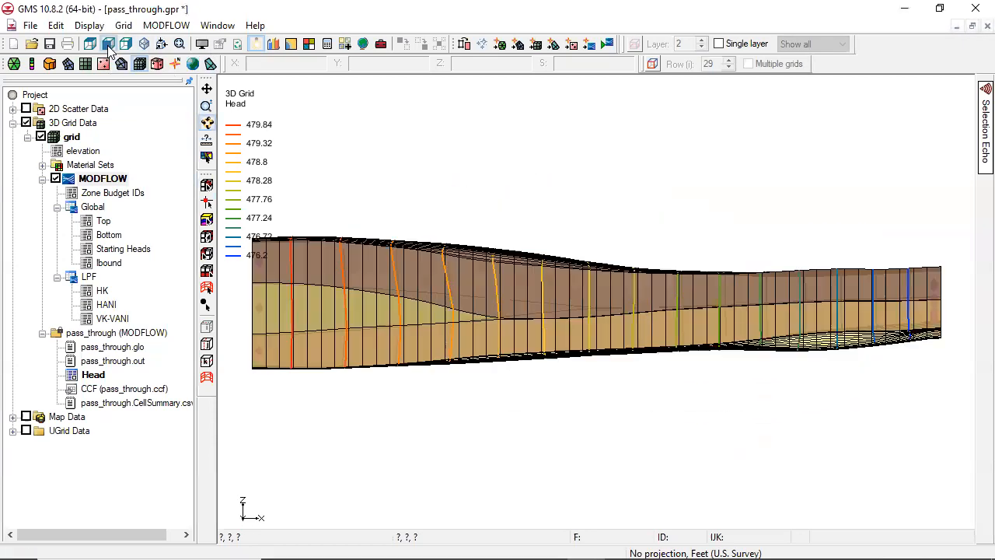
left_click(162, 44)
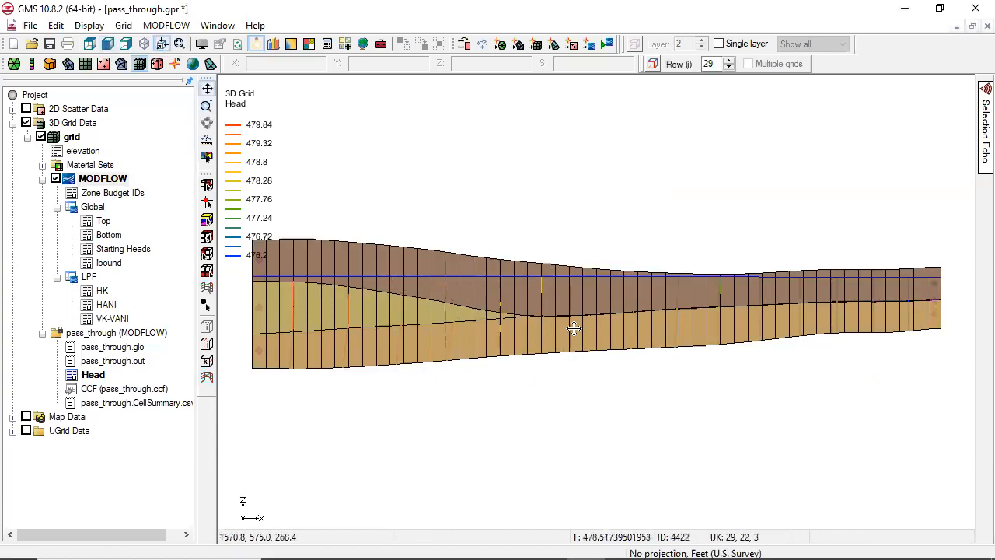
Step: Examine the middle layer in the front cross-section where it pinches out between the top and bottom layers
scroll(577, 312, "up", 5)
scroll(493, 334, "up", 5)
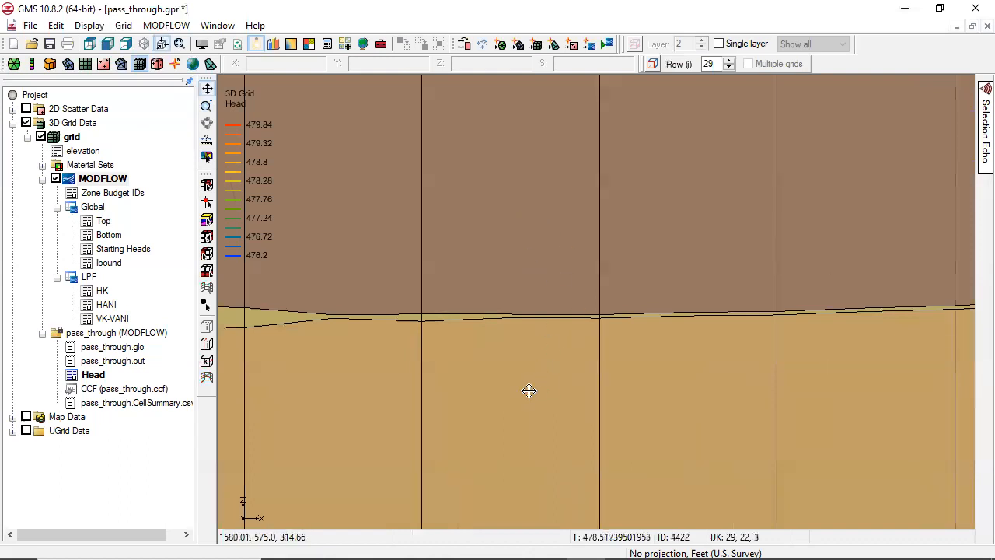
scroll(560, 304, "down", 3)
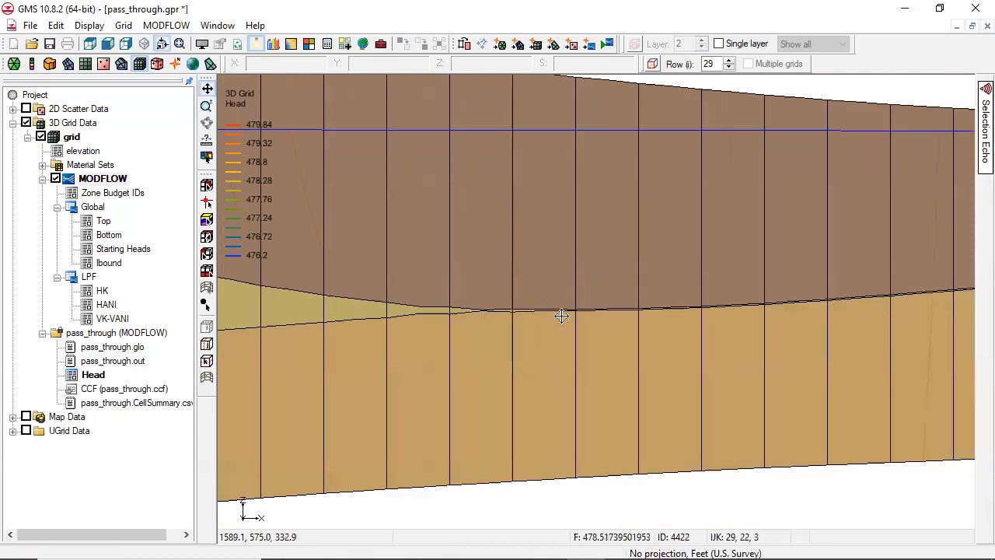
scroll(558, 331, "down", 2)
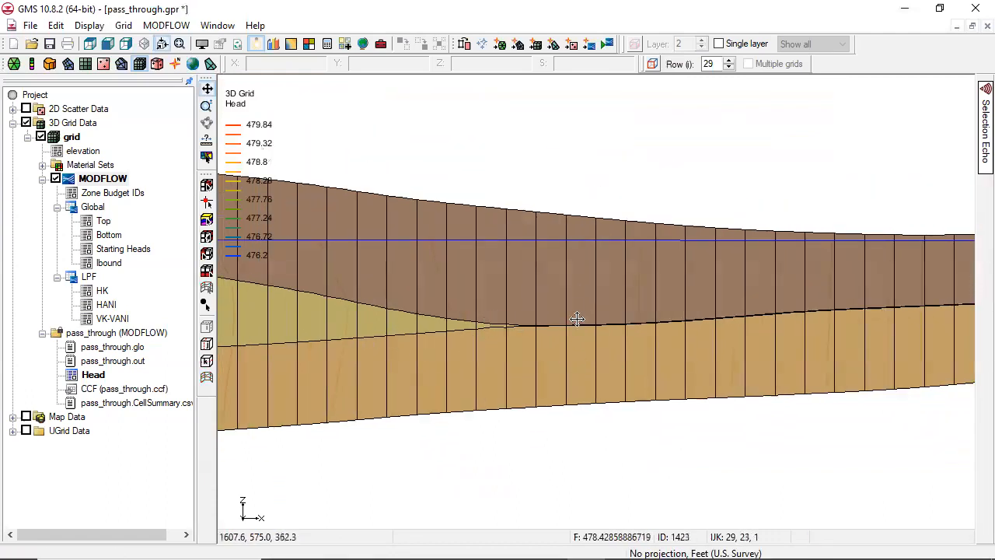
scroll(455, 311, "down", 1)
scroll(424, 310, "down", 1)
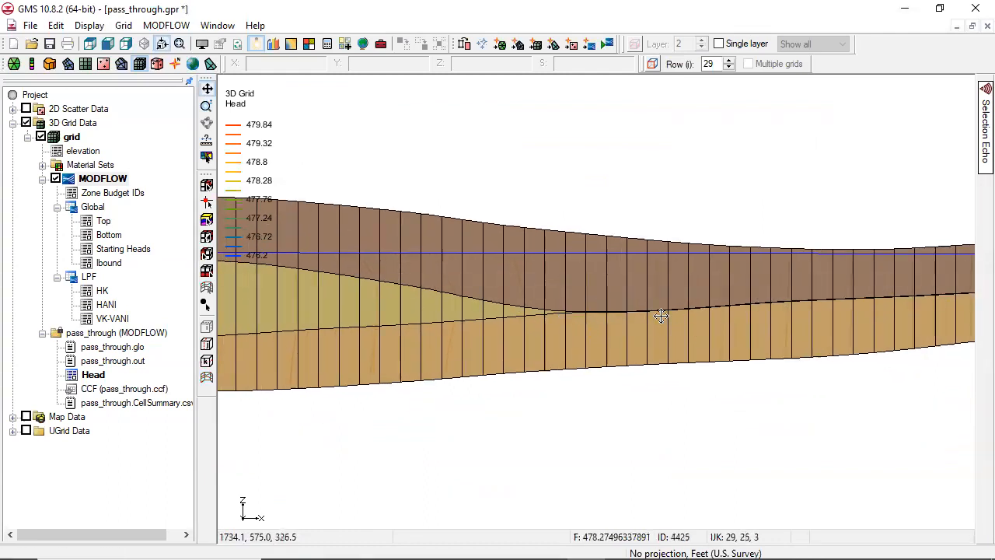
scroll(615, 315, "down", 1)
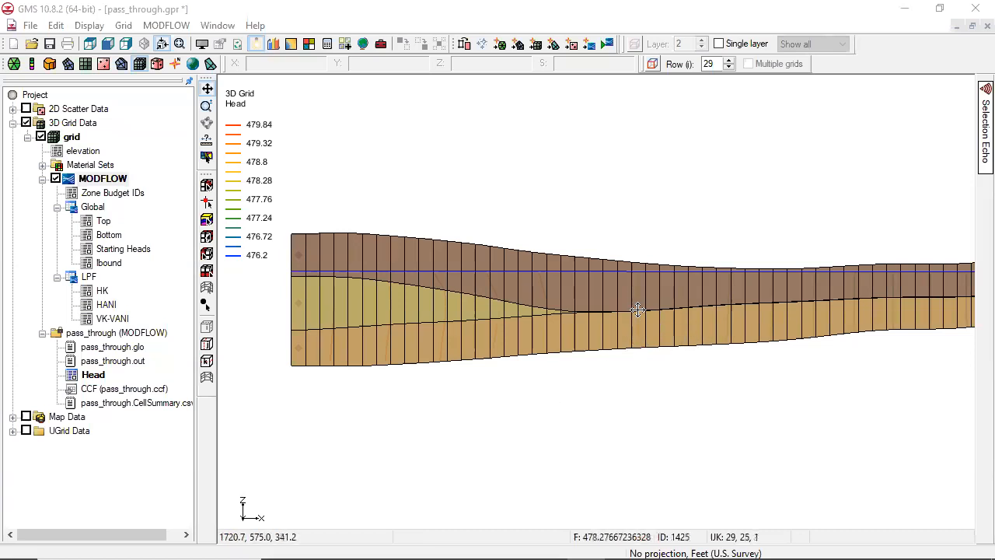
Step: Inspect the top, bottom and thin middle cells at row 29, column 22 by selecting each in turn
scroll(622, 338, "up", 3)
scroll(524, 242, "up", 2)
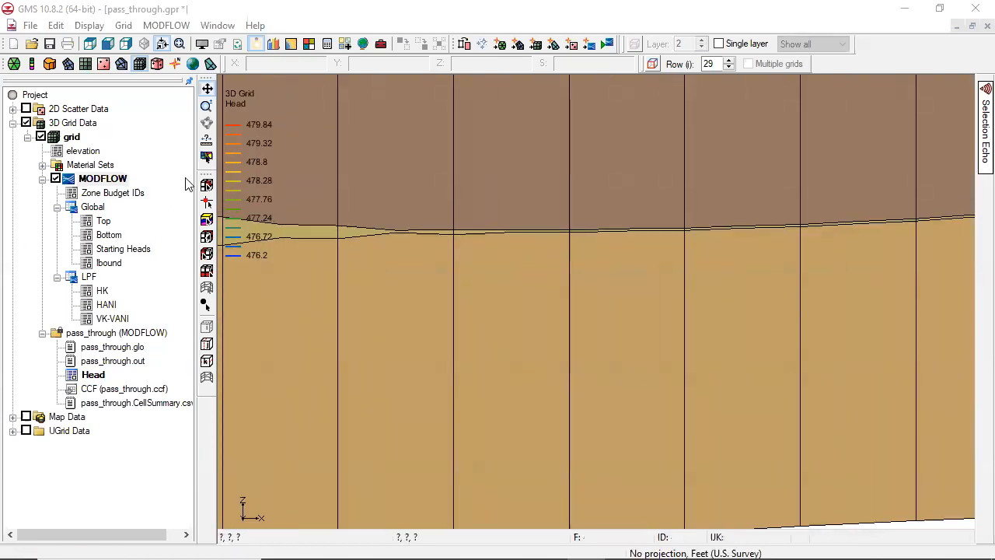
left_click(530, 148)
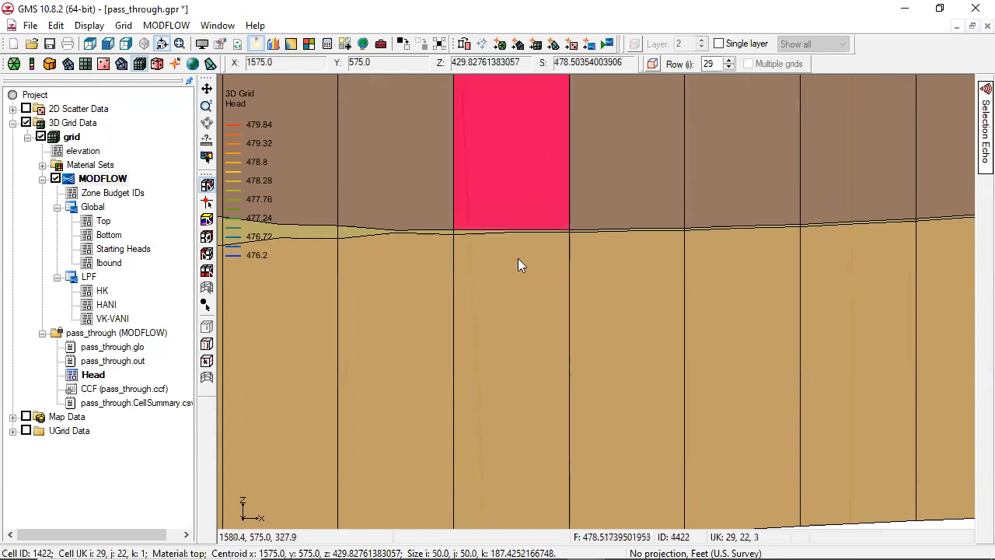
left_click(514, 304)
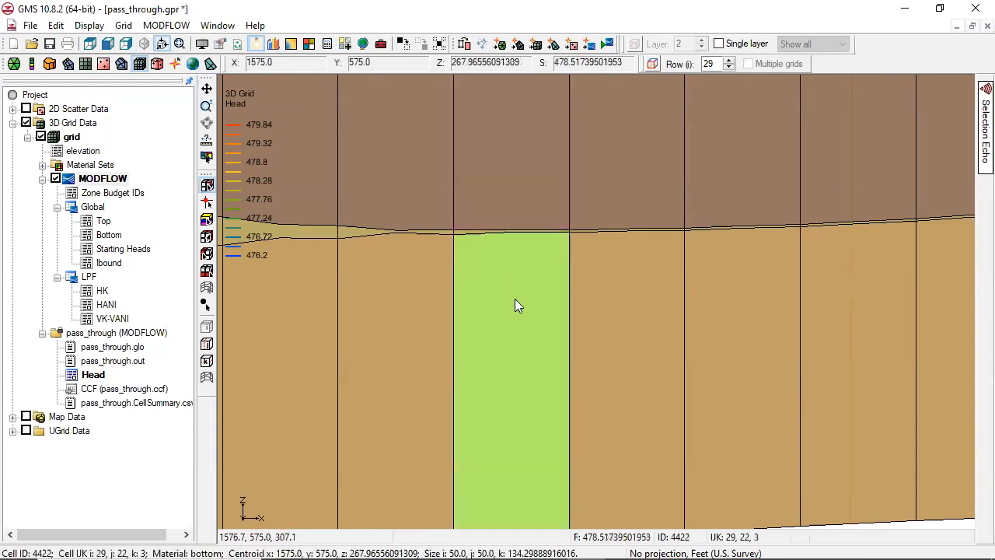
left_click(463, 232)
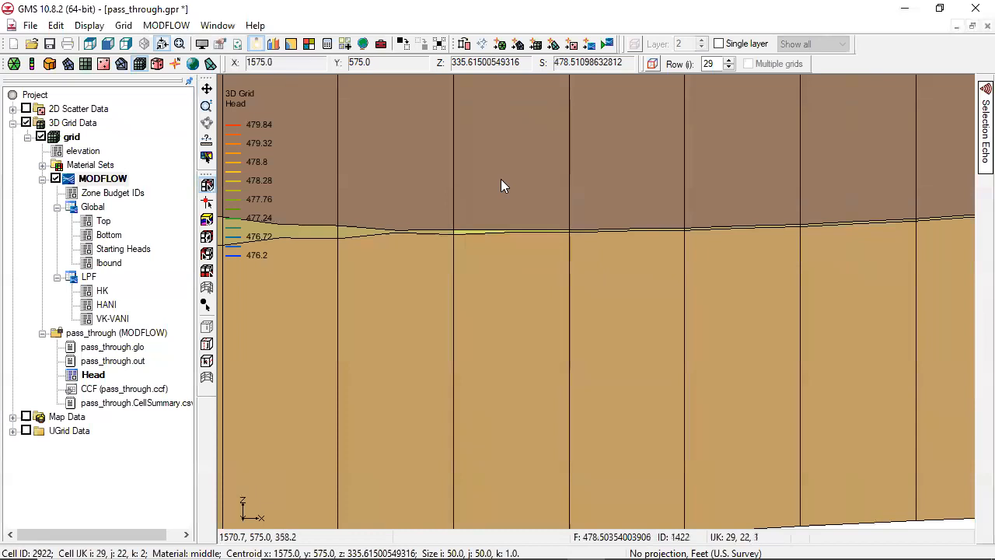
scroll(513, 223, "down", 1)
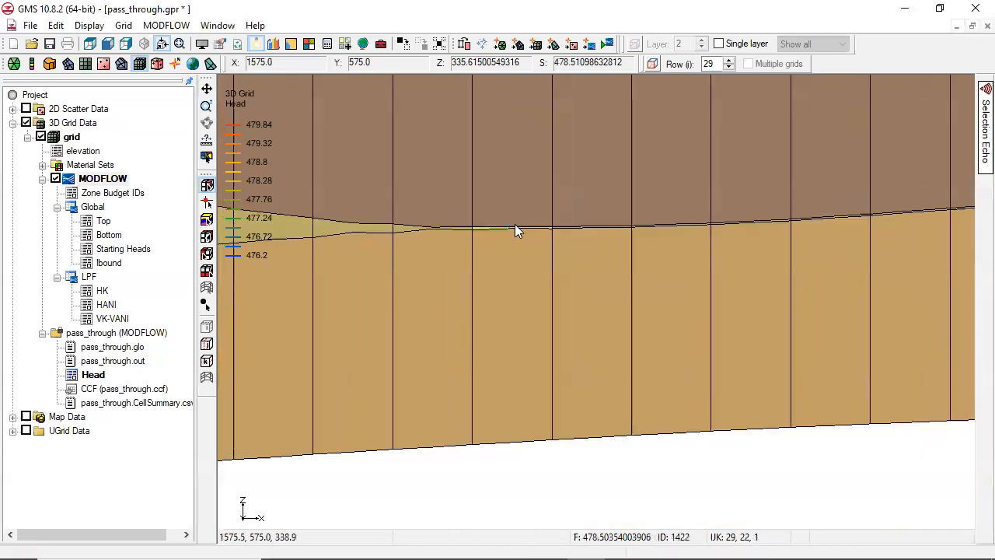
scroll(513, 223, "down", 3)
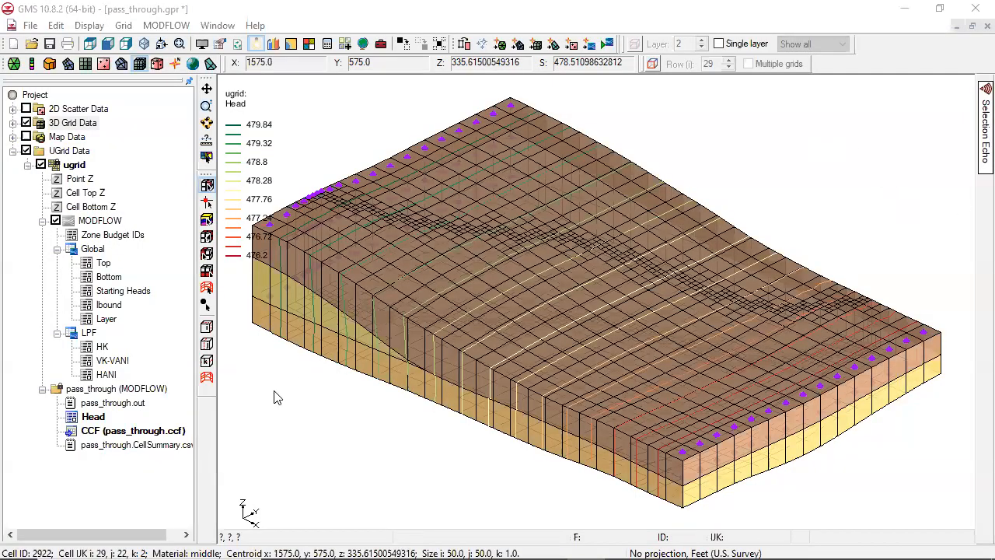
Step: Display only layer 1 of the UGrid and make its cells selectable
scroll(408, 316, "down", 1)
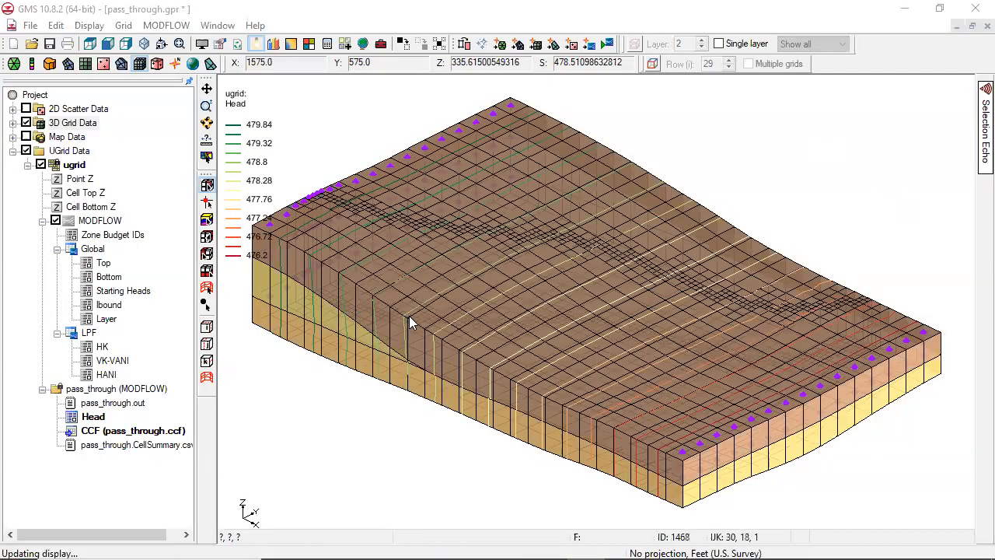
middle_click_drag(395, 321, 507, 317)
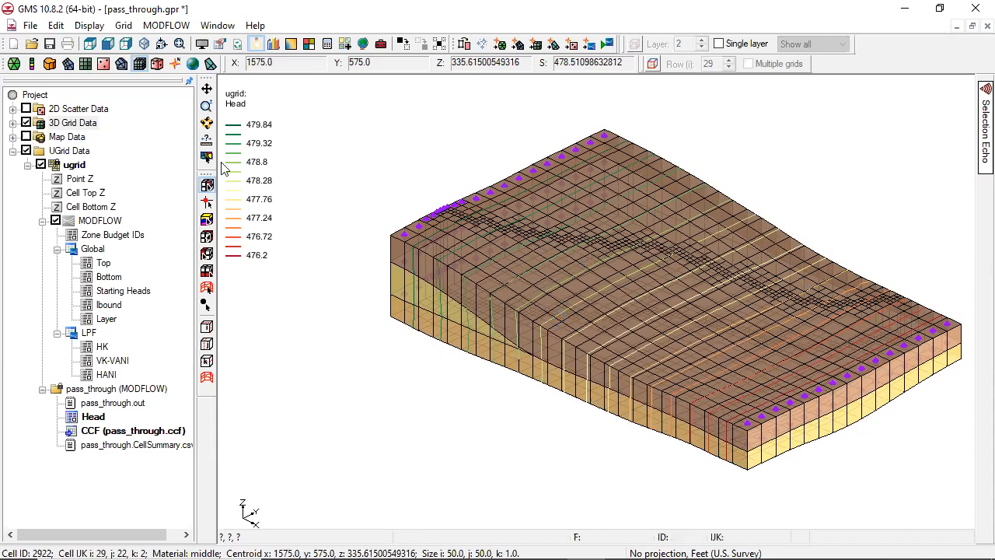
left_click(720, 44)
left_click(701, 47)
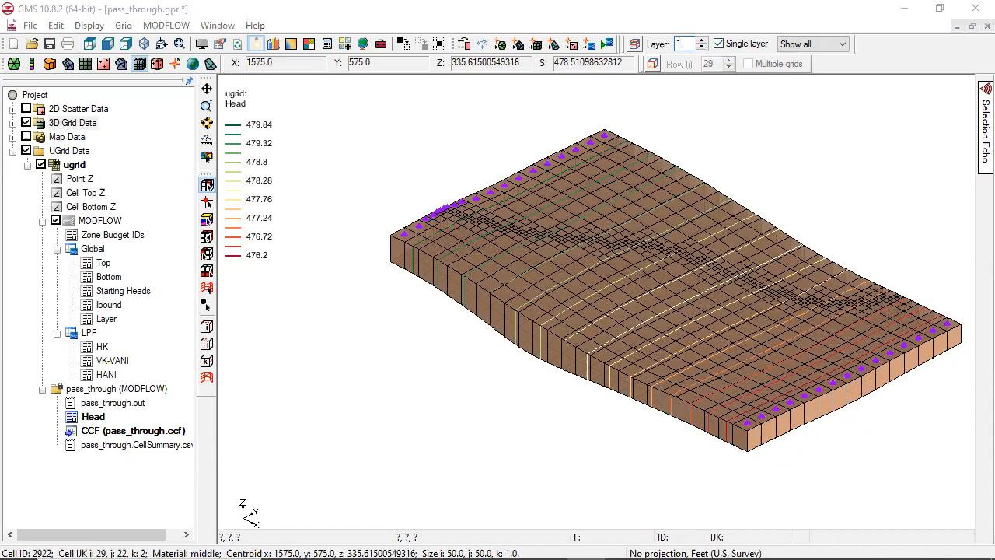
left_click(207, 185)
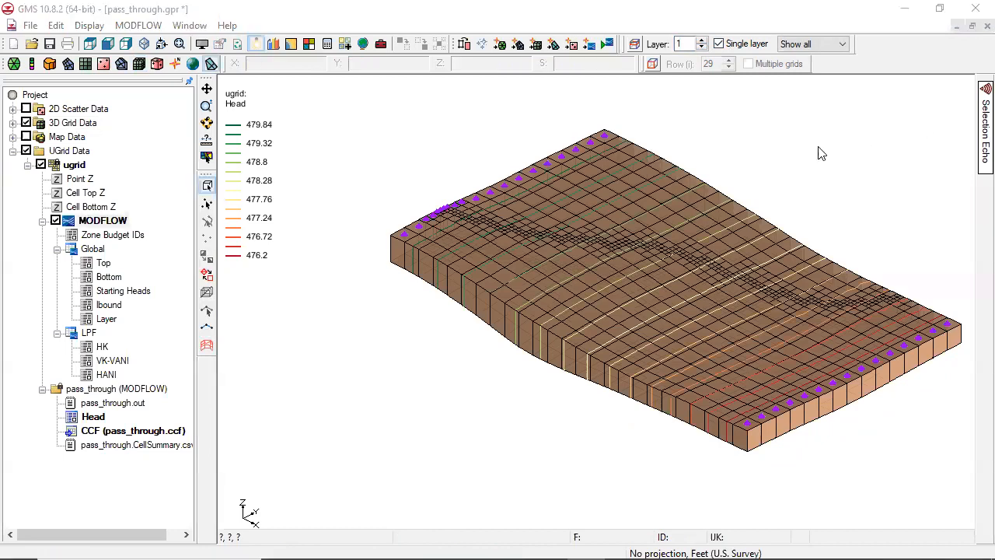
Step: Step through UGrid layers 2 and 3, selecting a group of layer 2's thin cells near the front corner, and restore the display of all layers
left_click(701, 42)
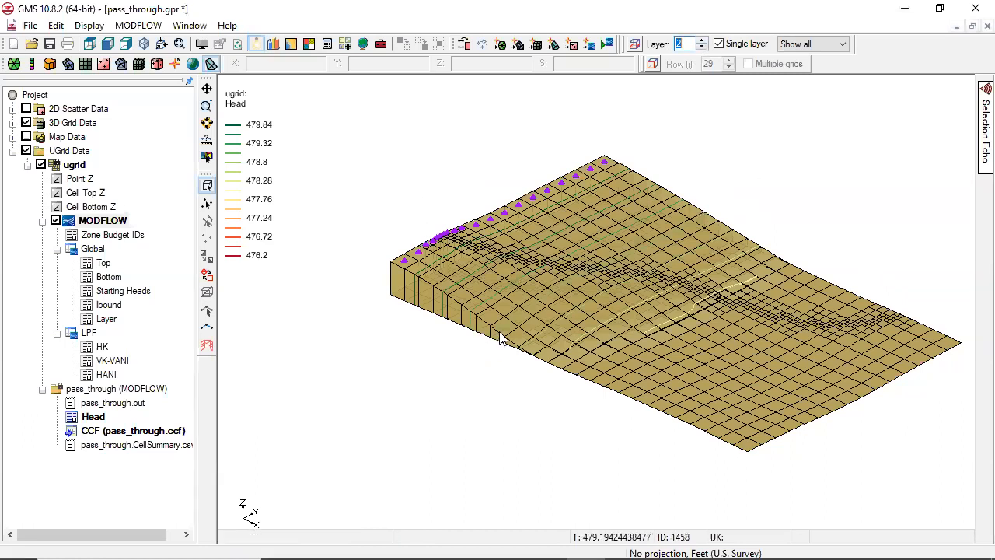
left_click_drag(841, 482, 717, 382)
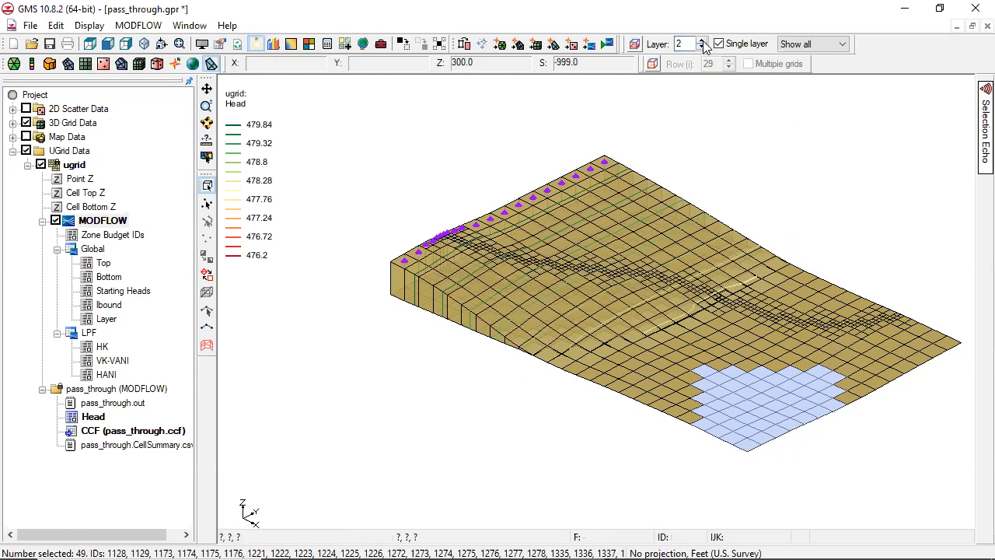
left_click(827, 230)
left_click(702, 40)
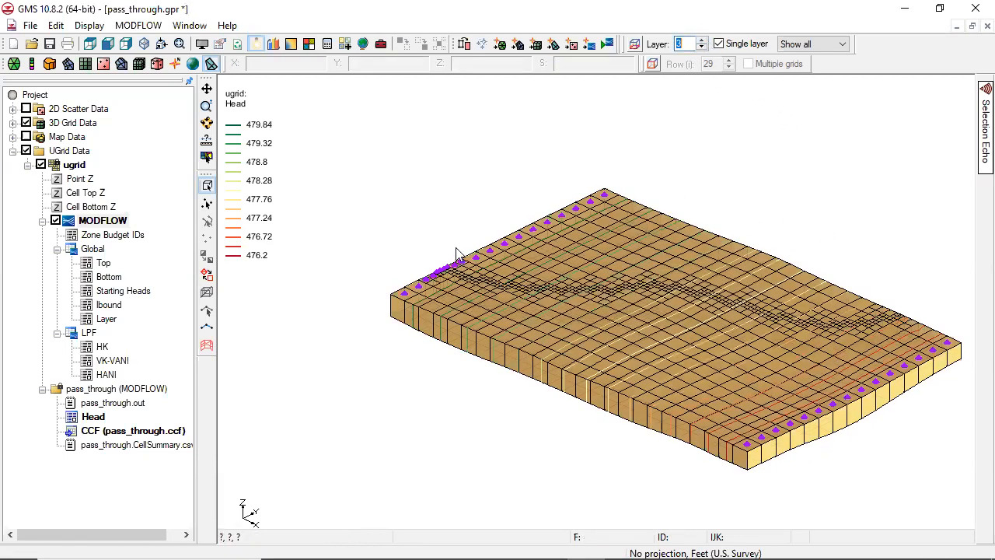
left_click(718, 44)
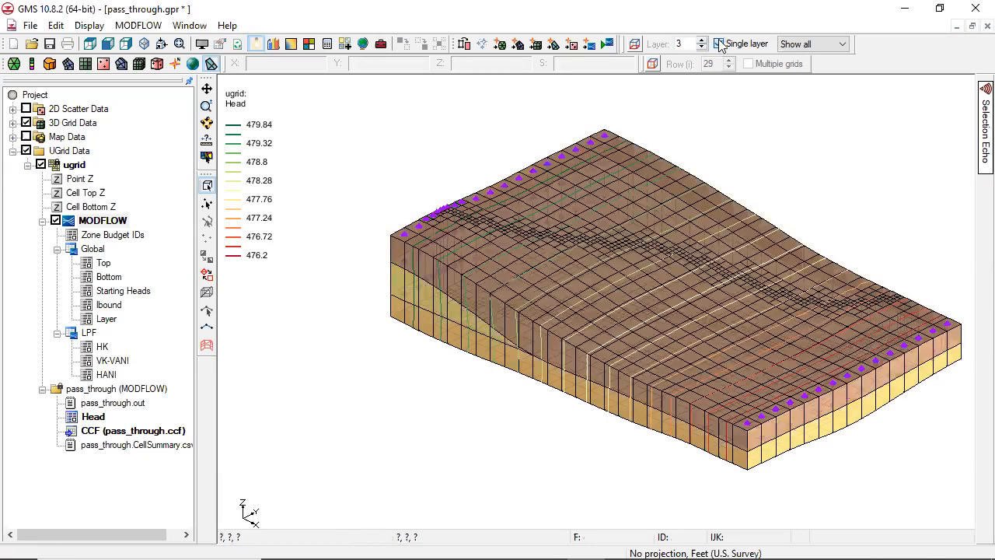
Step: Set pass through cells by maximum cell thickness in the UGrid model's MODFLOW Global/Basic package and accept the package settings
right_click(91, 250)
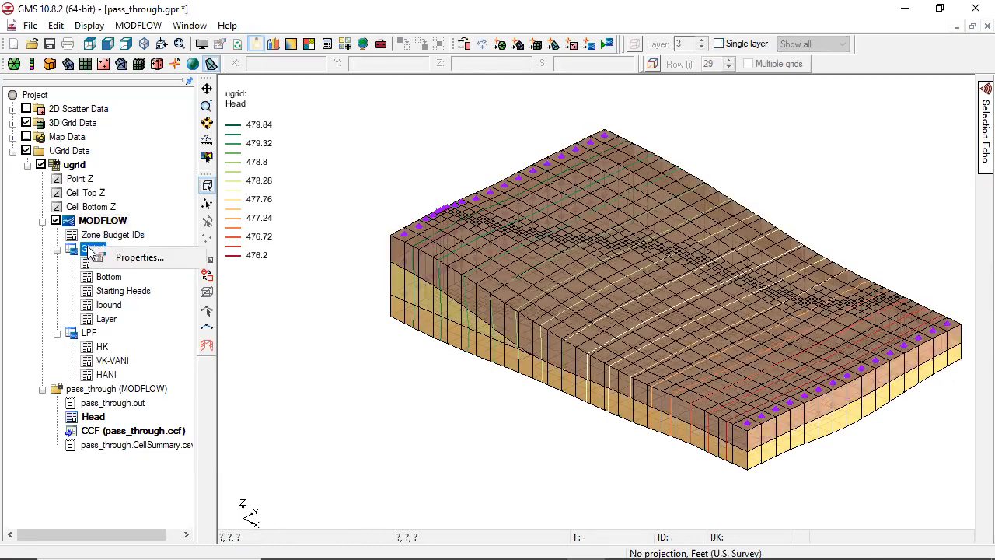
left_click(132, 259)
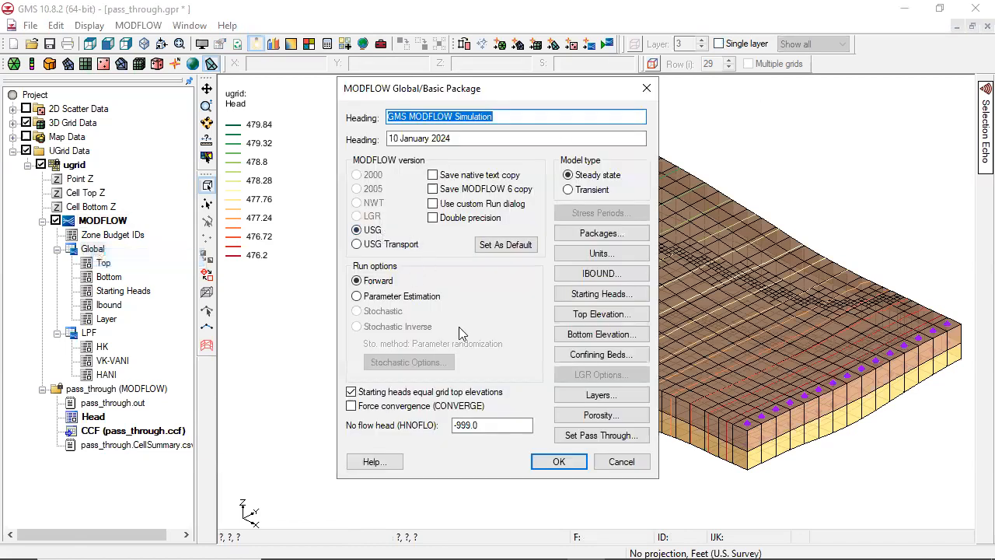
left_click(615, 440)
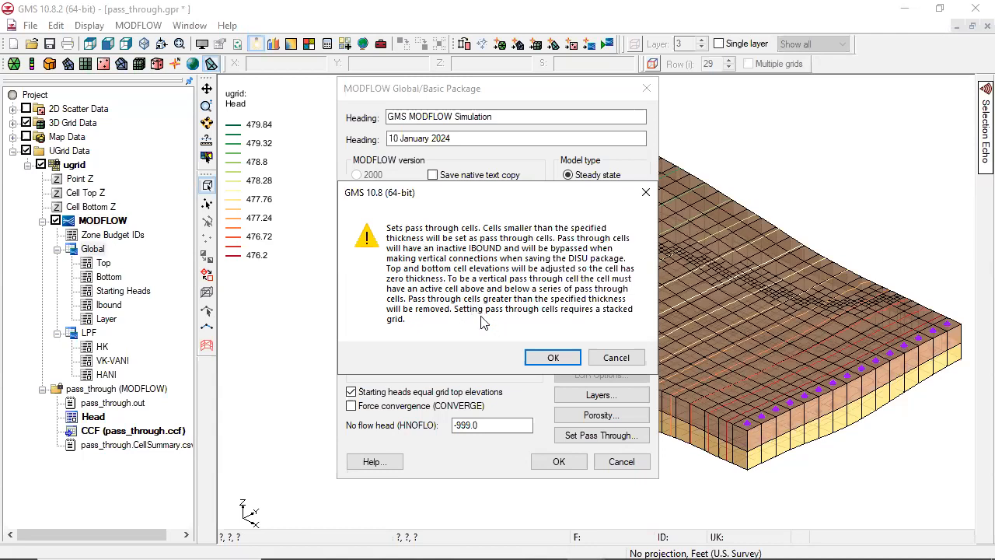
left_click(529, 359)
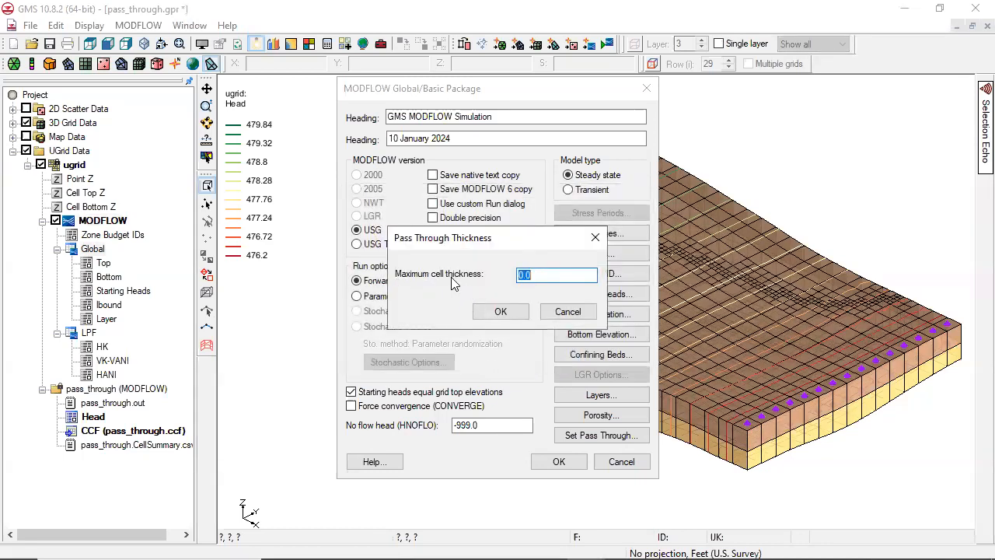
double_click(525, 274)
left_click(498, 311)
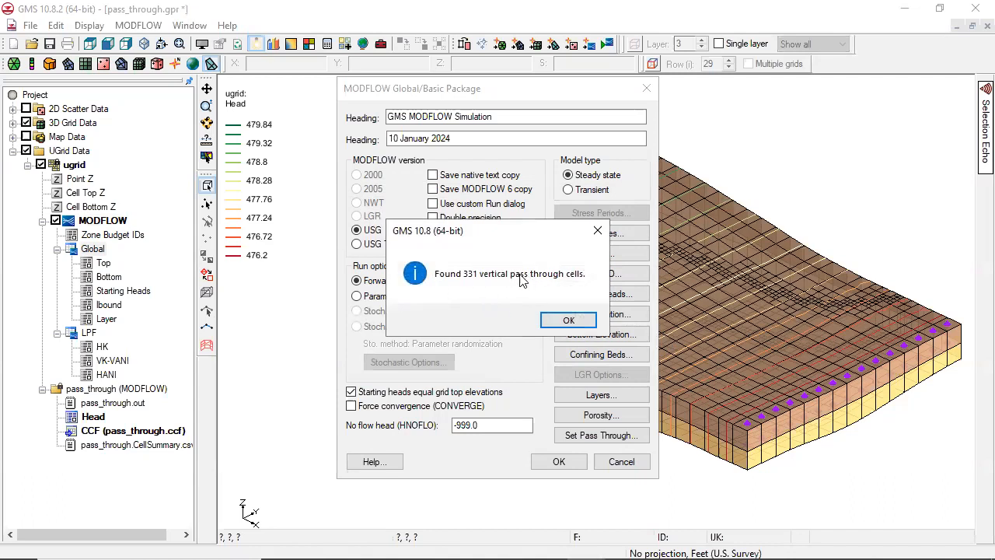
left_click(567, 322)
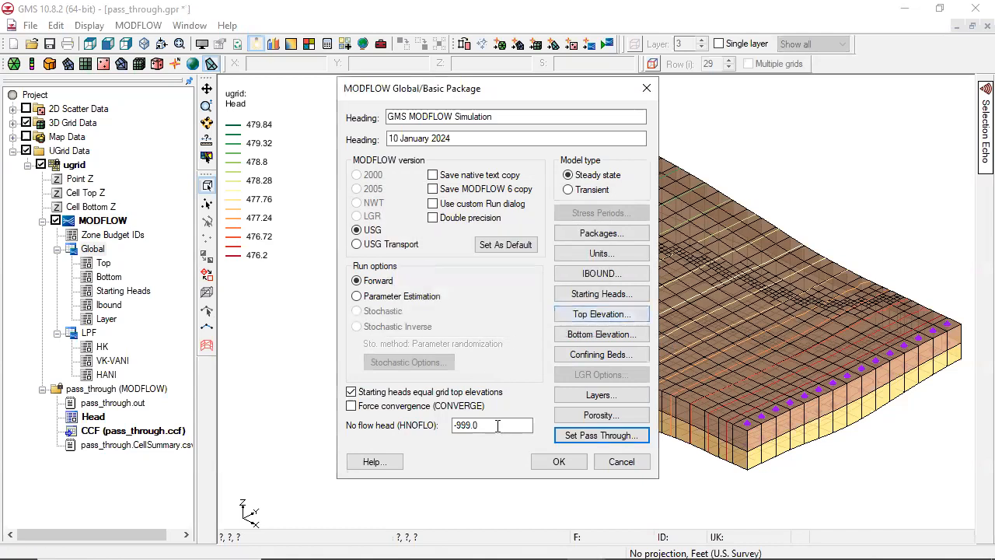
left_click(559, 461)
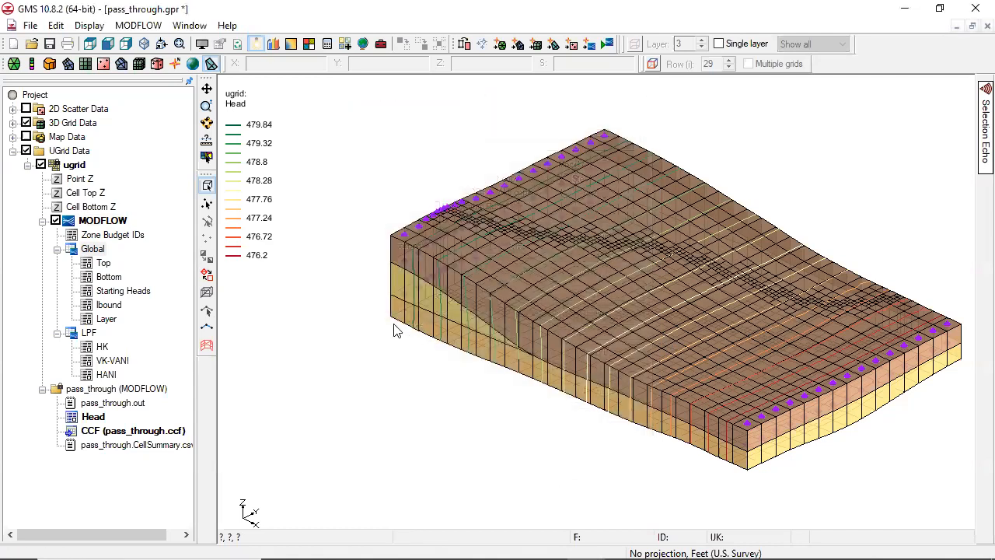
Step: Check UGrid layers 3, 2 and 1 individually, then show all layers and examine the contact between the top and bottom layers
left_click(720, 44)
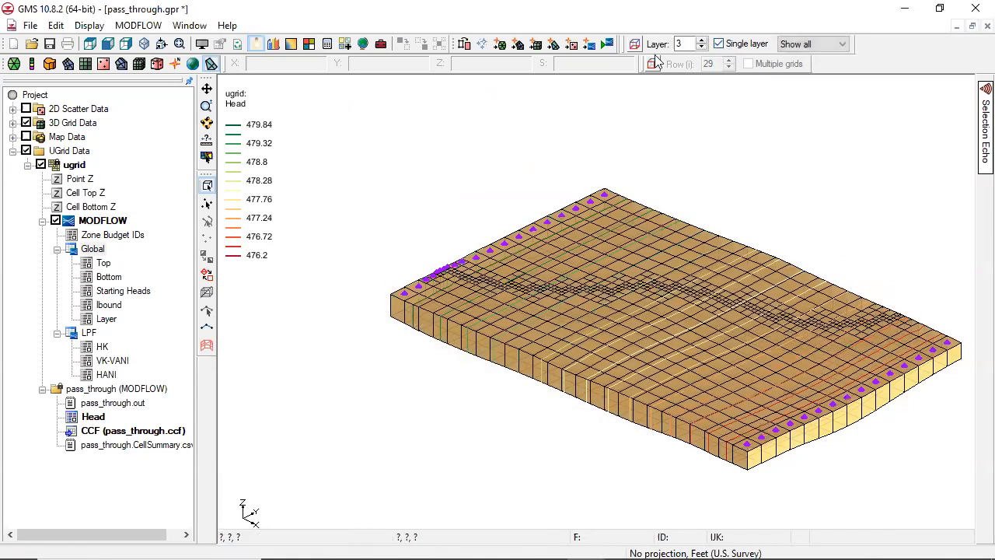
left_click(703, 49)
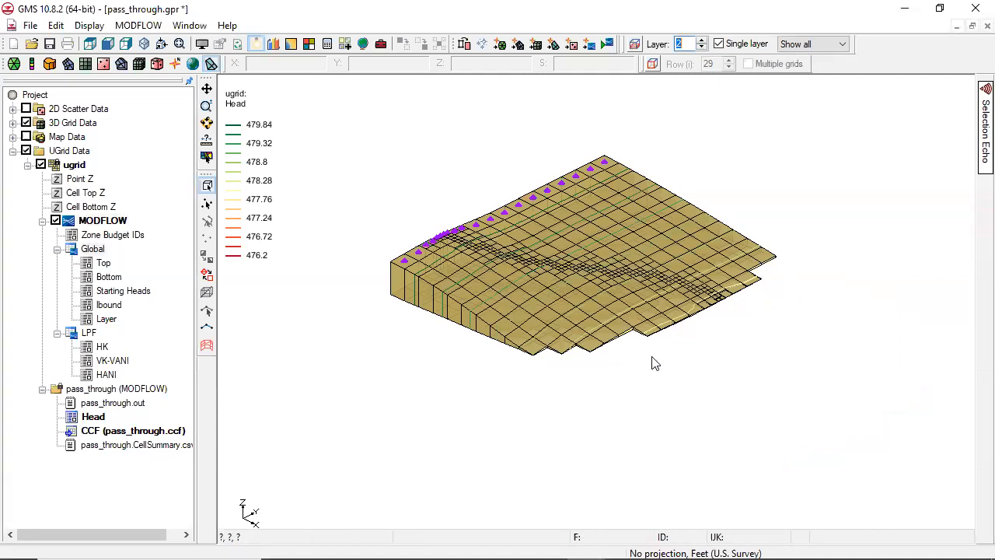
left_click(702, 48)
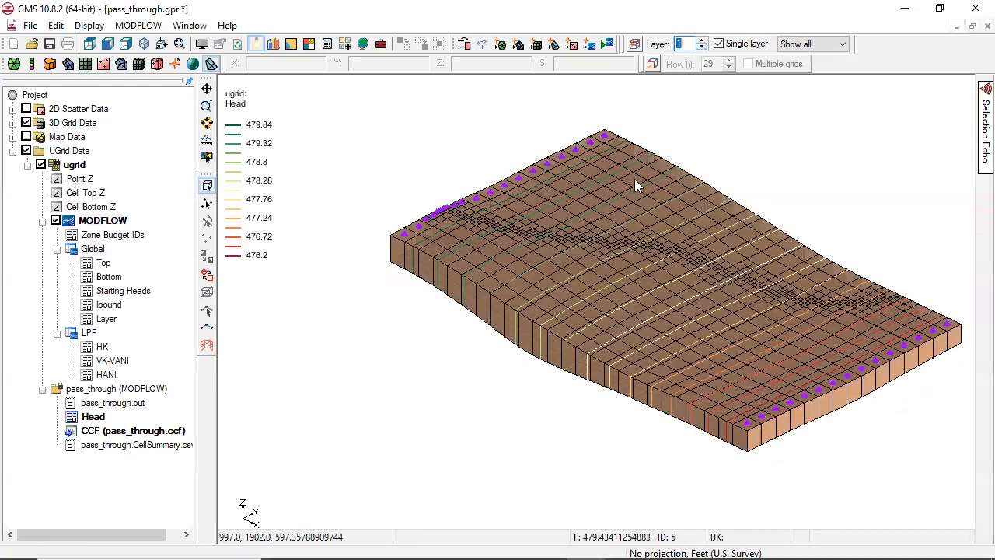
left_click(719, 43)
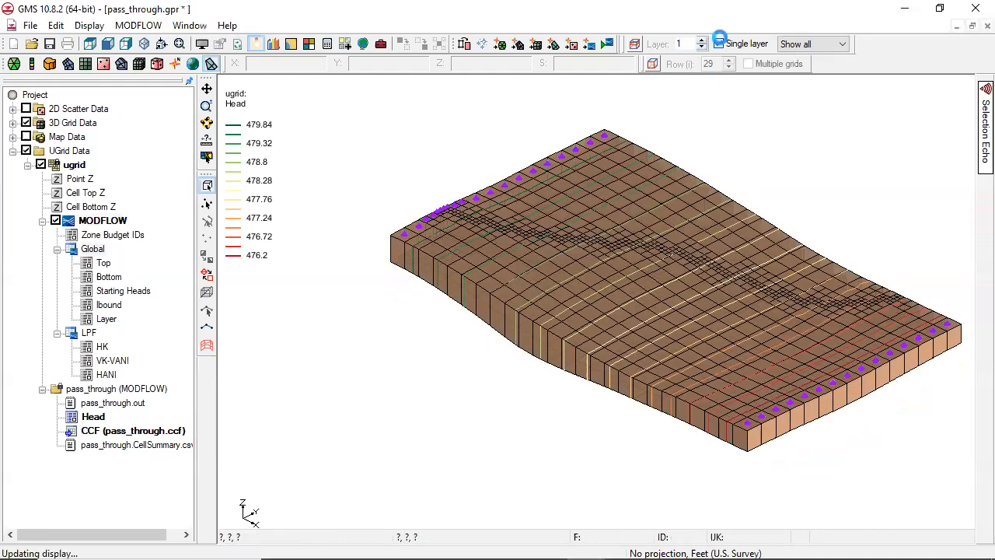
scroll(589, 408, "up", 5)
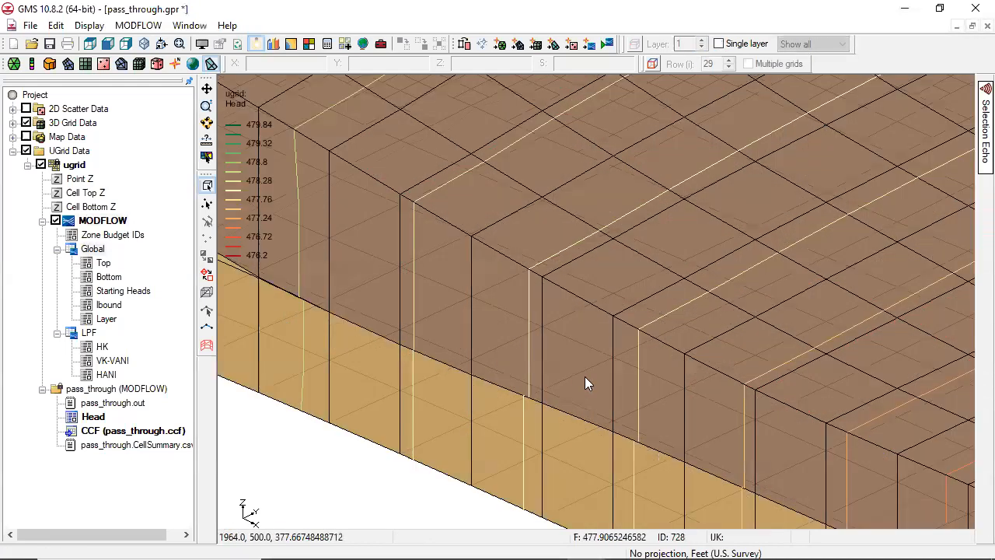
Step: Inspect a top-layer cell and the bottom-layer cell directly beneath it on the grid's front side by selecting each one
left_click(585, 378)
left_click(580, 457)
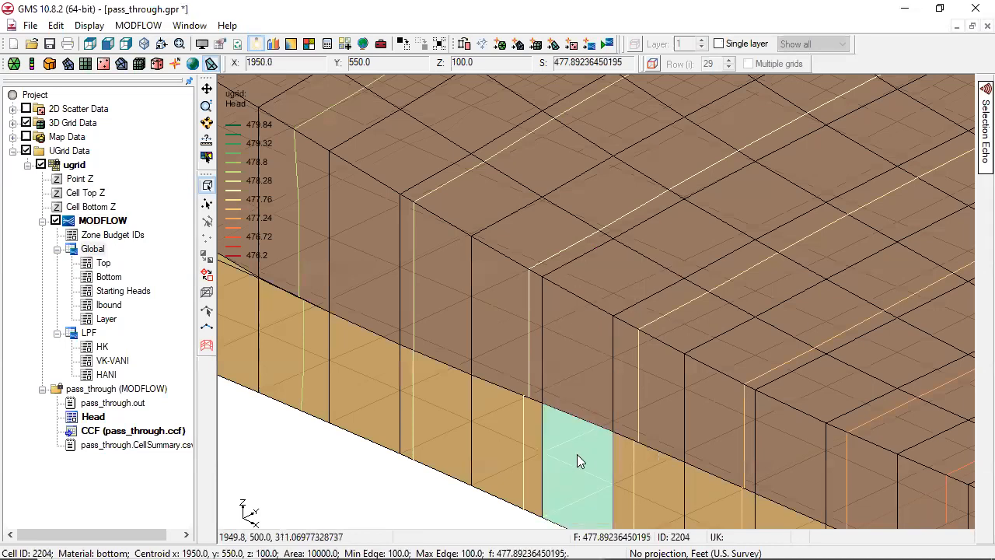
left_click(179, 43)
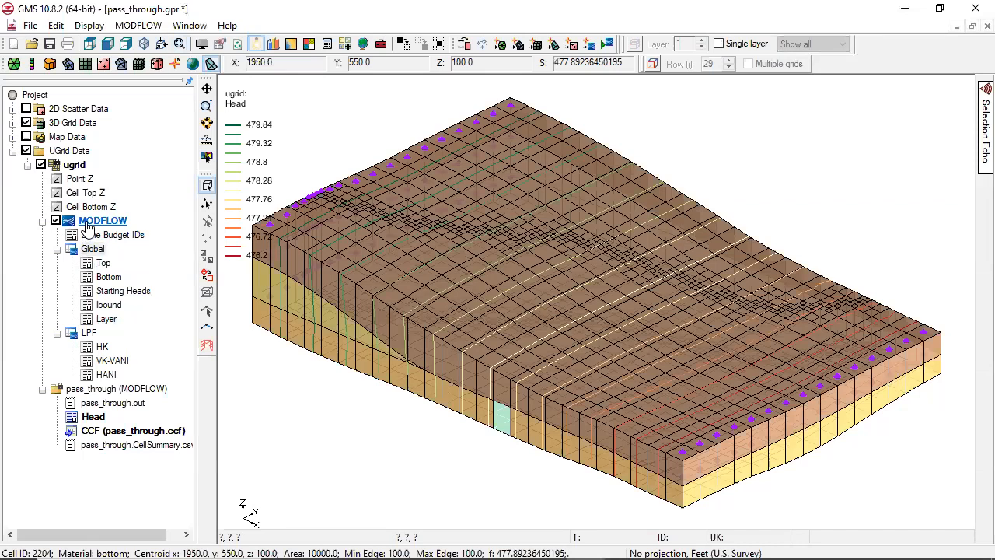
Step: Save the project, run MODFLOW-USG with the pass through cells, and read in the solution with contours turned on
left_click(50, 44)
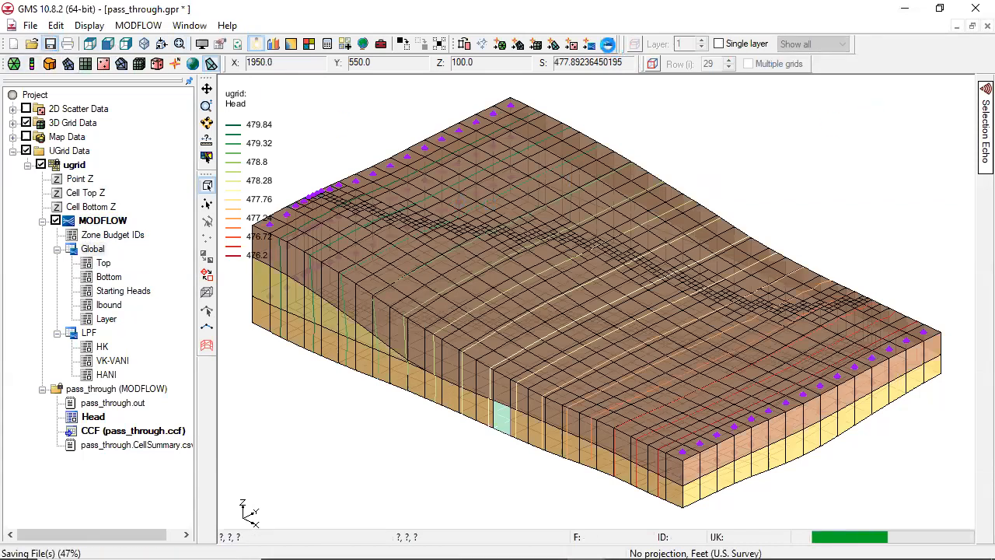
left_click(609, 44)
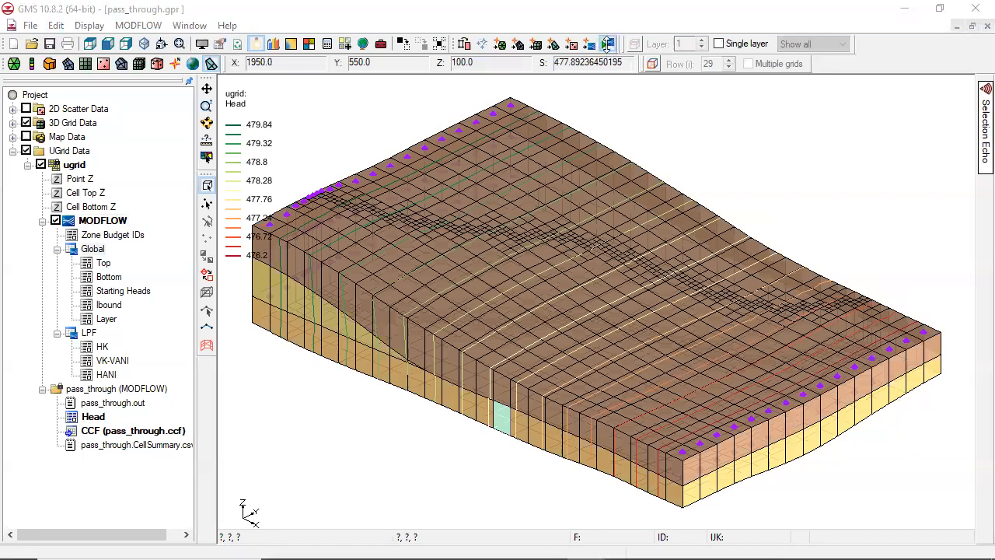
left_click(660, 494)
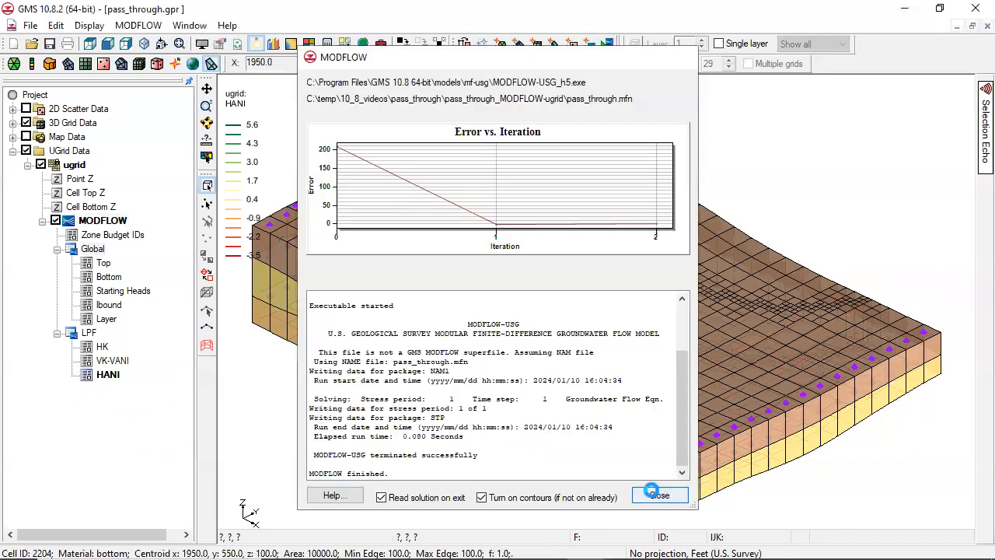
left_click(368, 444)
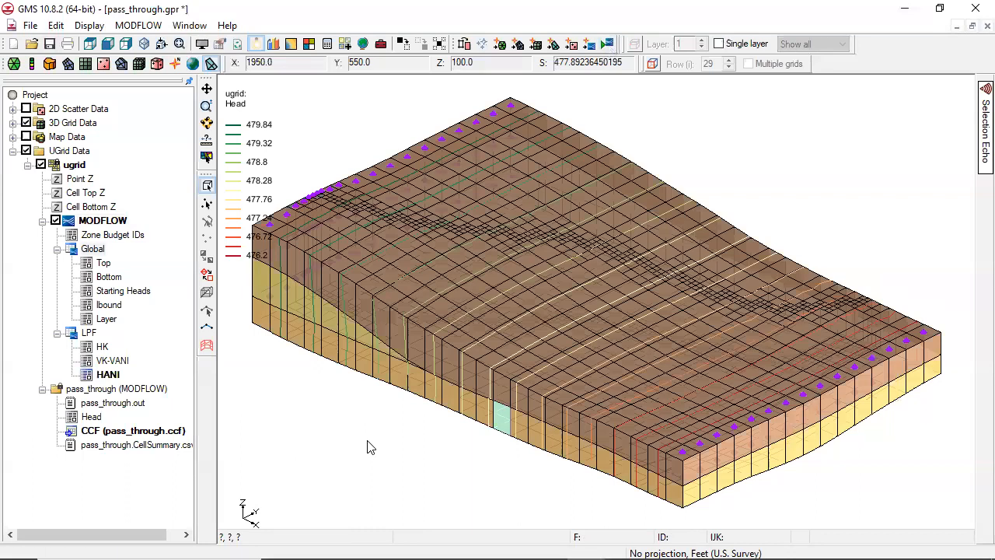